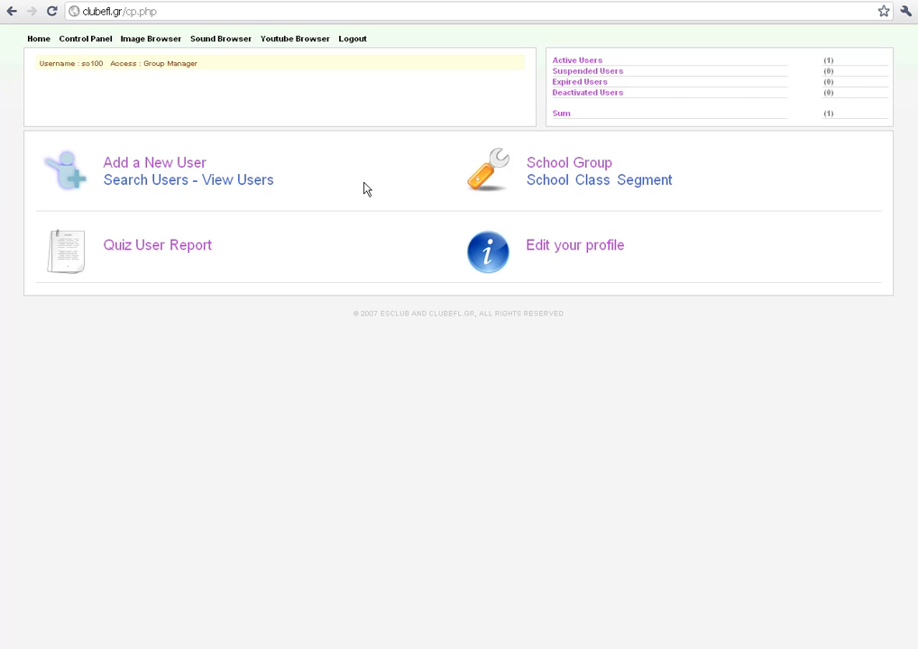
- Open the Add a New User form from the ClubEFL control panel
left_click(137, 168)
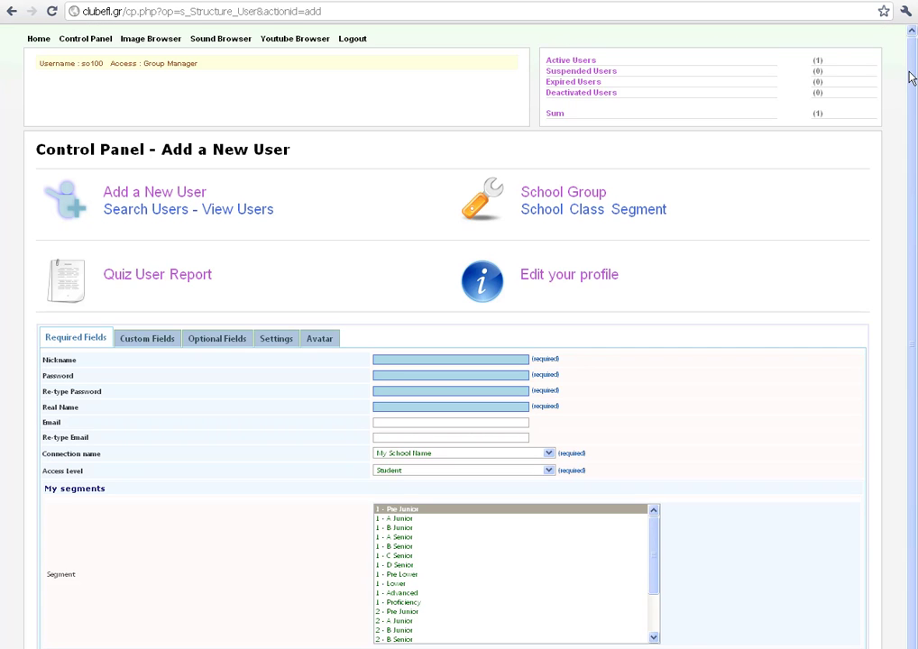
- Reload a blank Add a New User form after the empty nickname is rejected
scroll(908, 198, "down", 1)
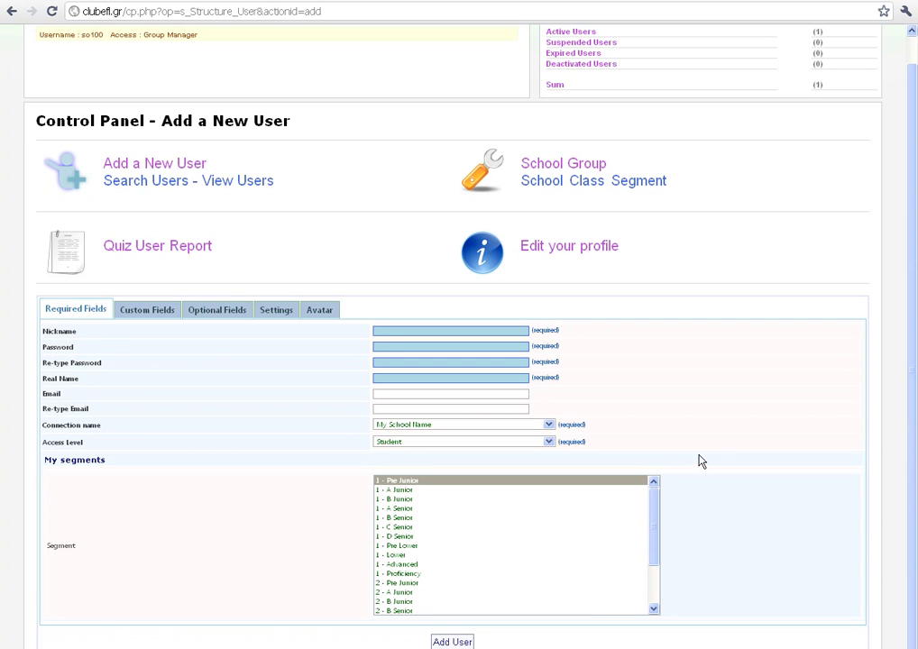
left_click(375, 330)
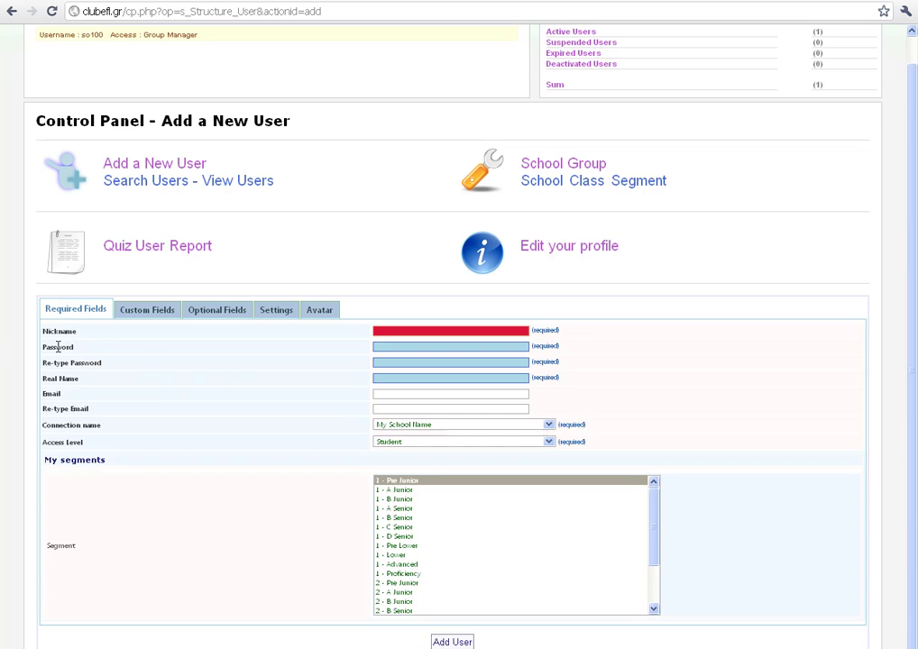
left_click_drag(58, 348, 71, 348)
left_click(280, 406)
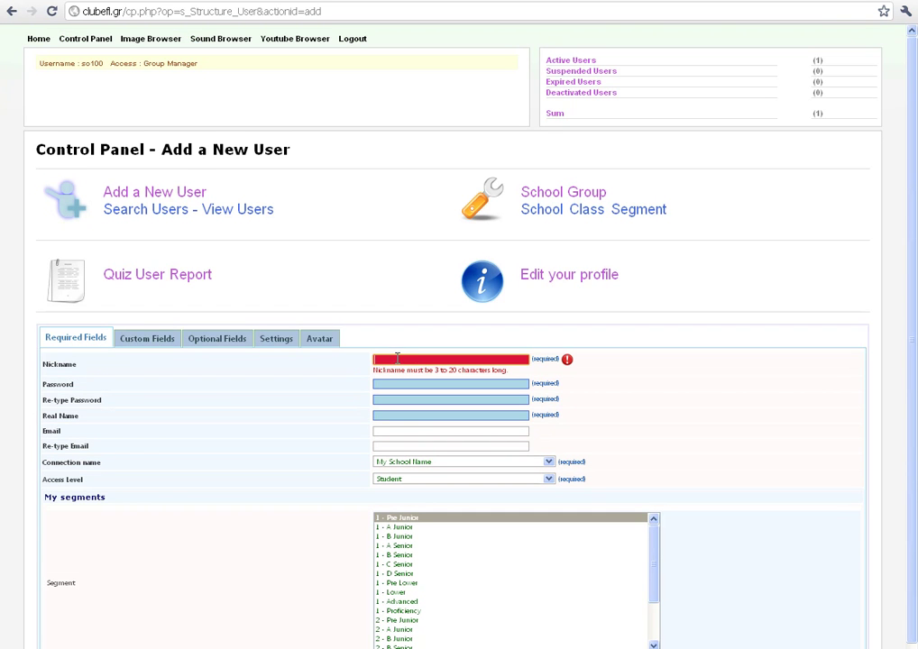
left_click(123, 199)
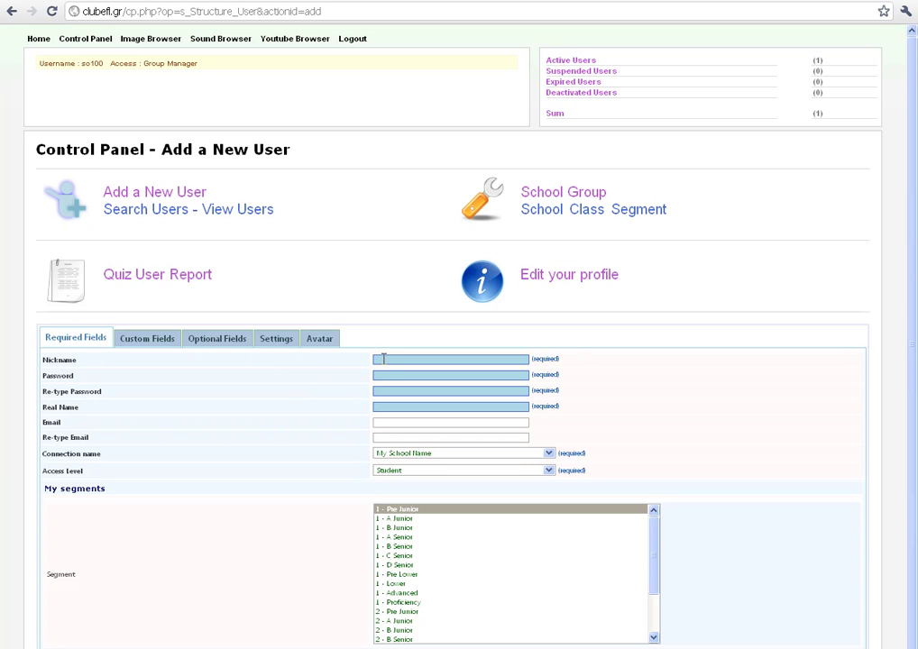
left_click(383, 359)
- Replace the already-taken nickname maria with glmaria
left_click(401, 376)
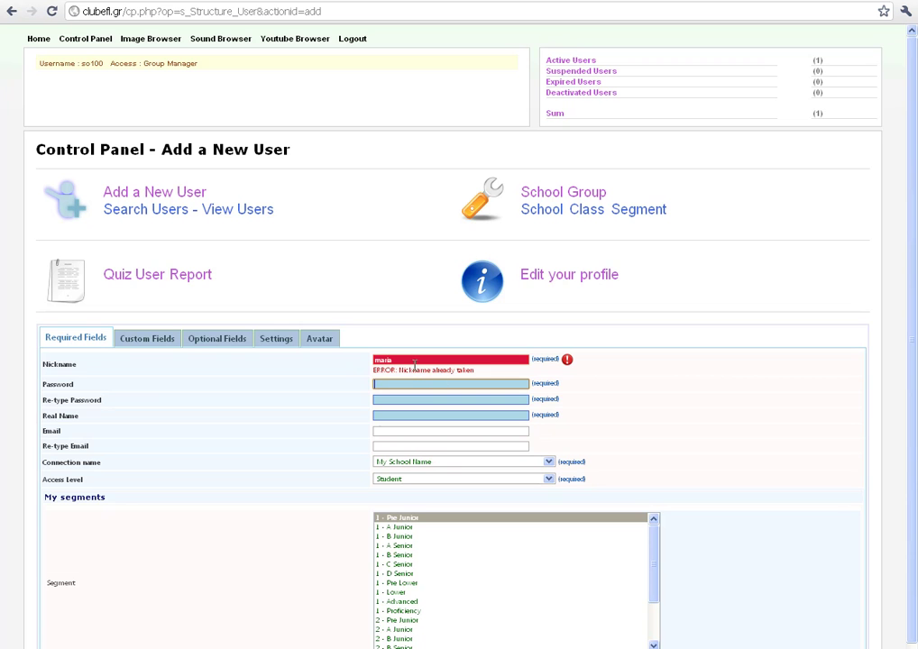
left_click_drag(401, 362, 369, 363)
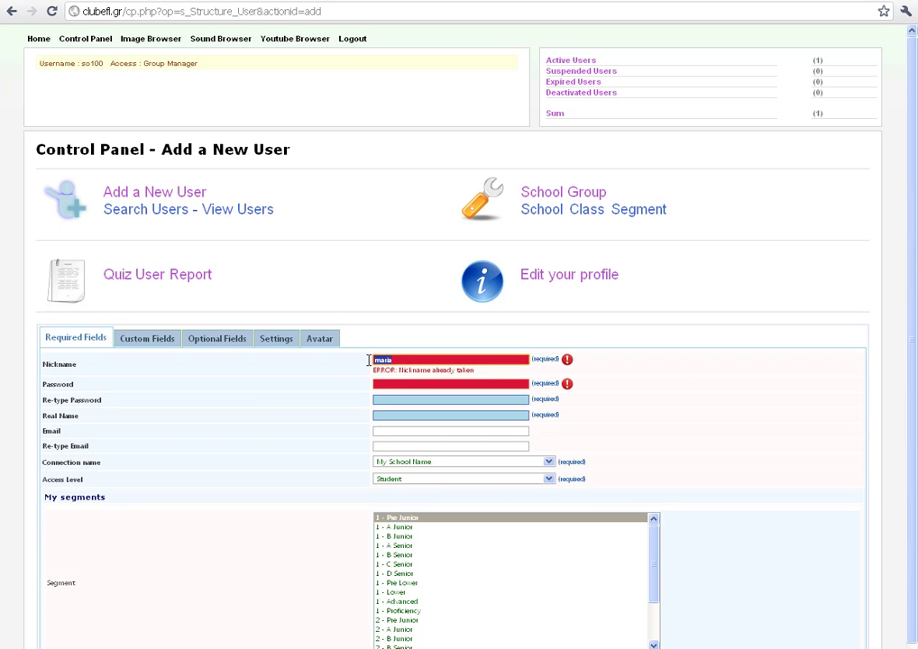
left_click(389, 361)
left_click_drag(388, 361, 369, 363)
left_click(404, 360)
left_click_drag(403, 360, 349, 358)
type("g")
type("imas")
type("ia")
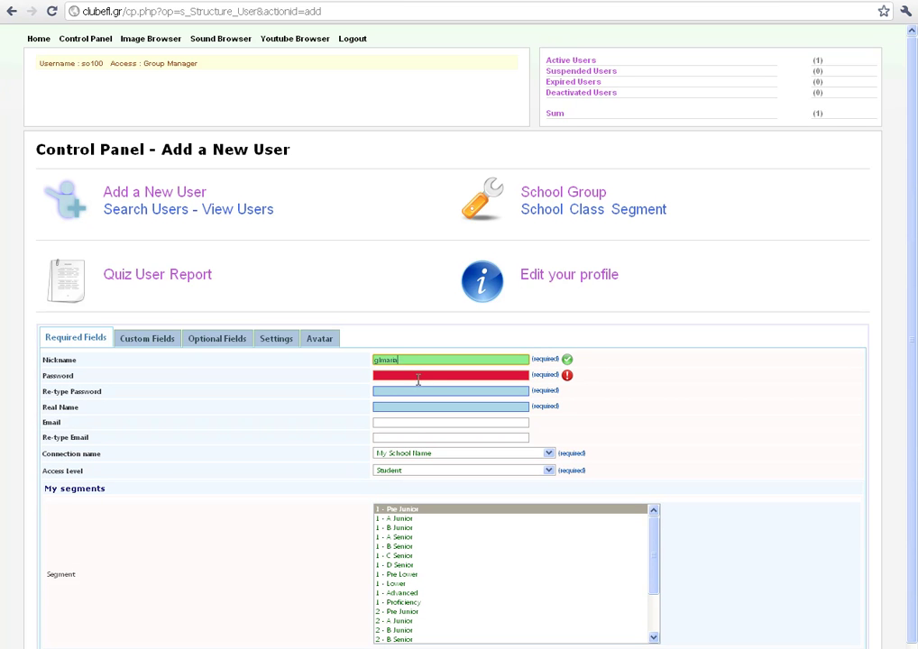
left_click(392, 378)
- Enter the account password in both password fields and fill in the student's real name
type("111")
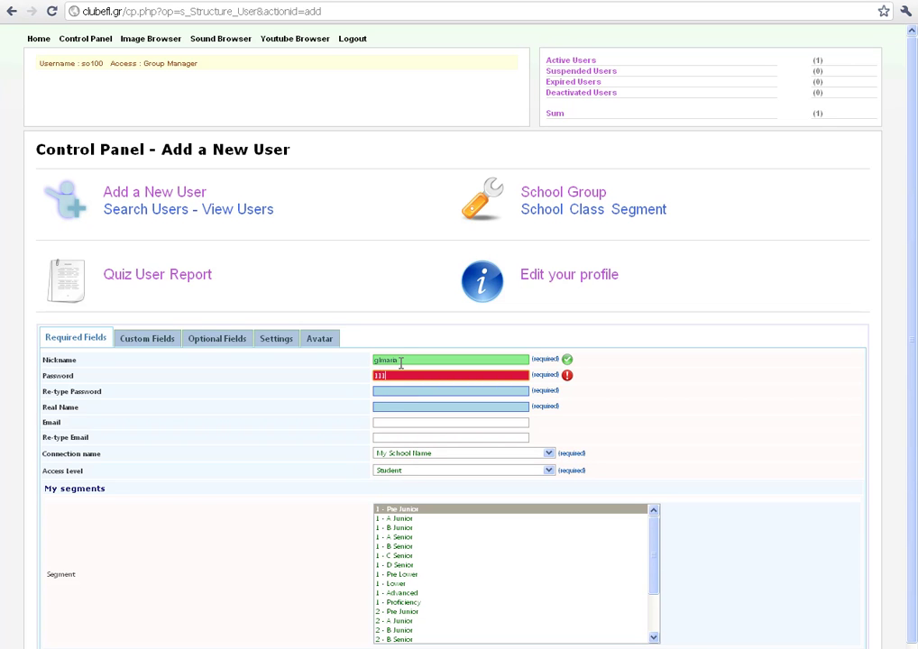
left_click(377, 391)
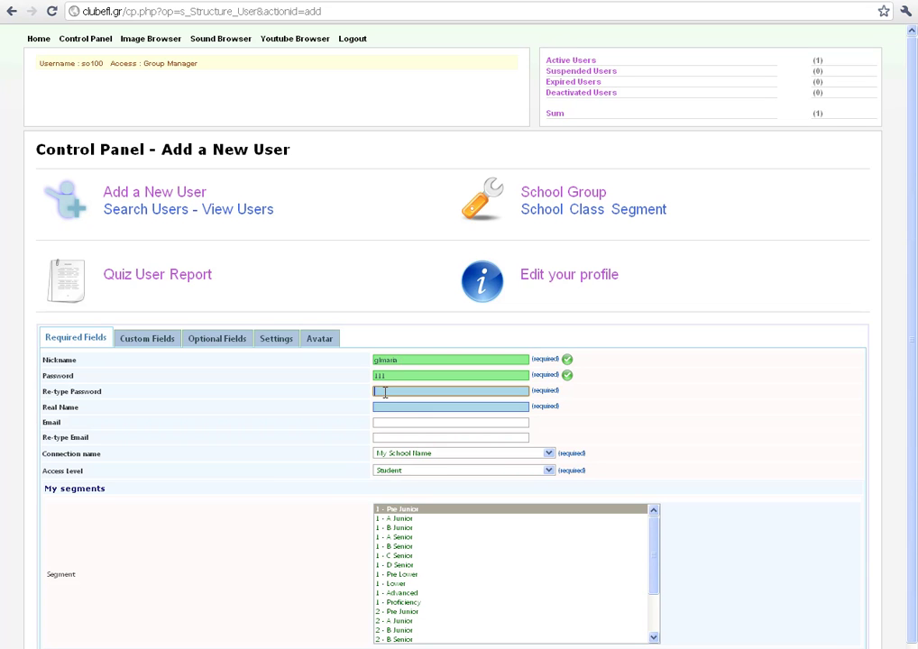
type("111")
left_click(393, 406)
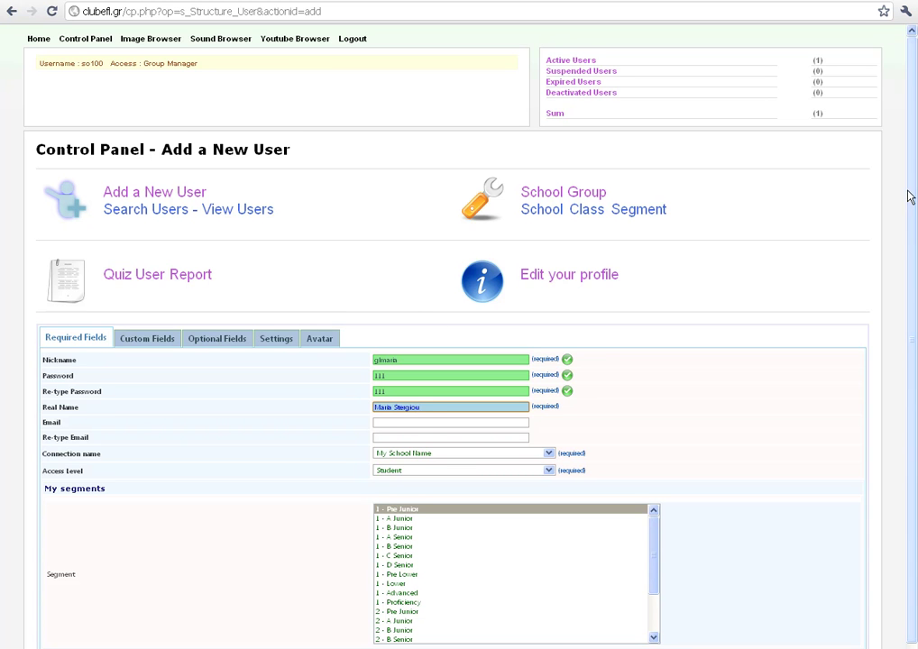
left_click_drag(910, 196, 913, 256)
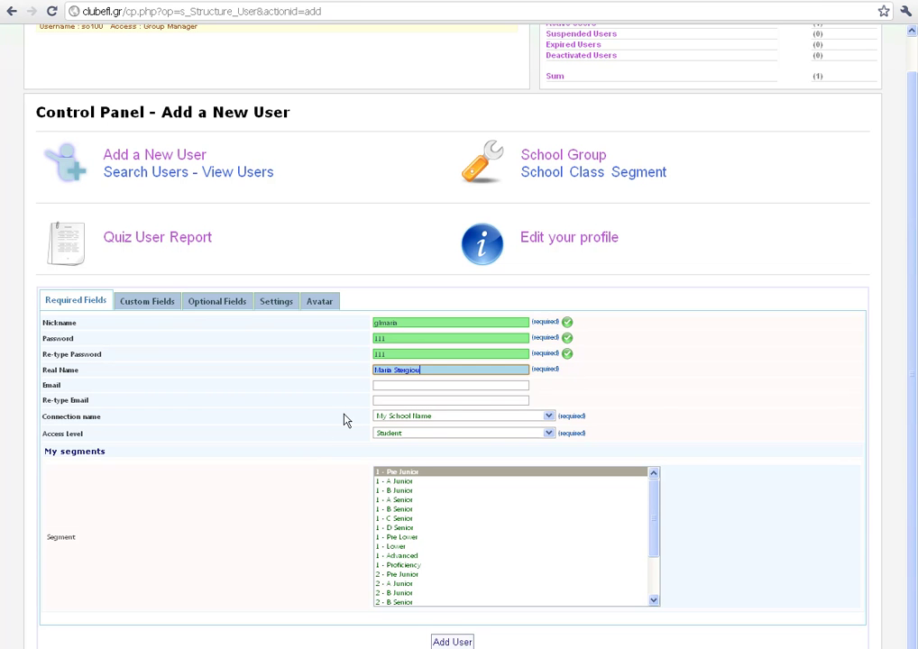
- Keep Student as the access level and assign the segment 1 - A Junior
left_click(377, 385)
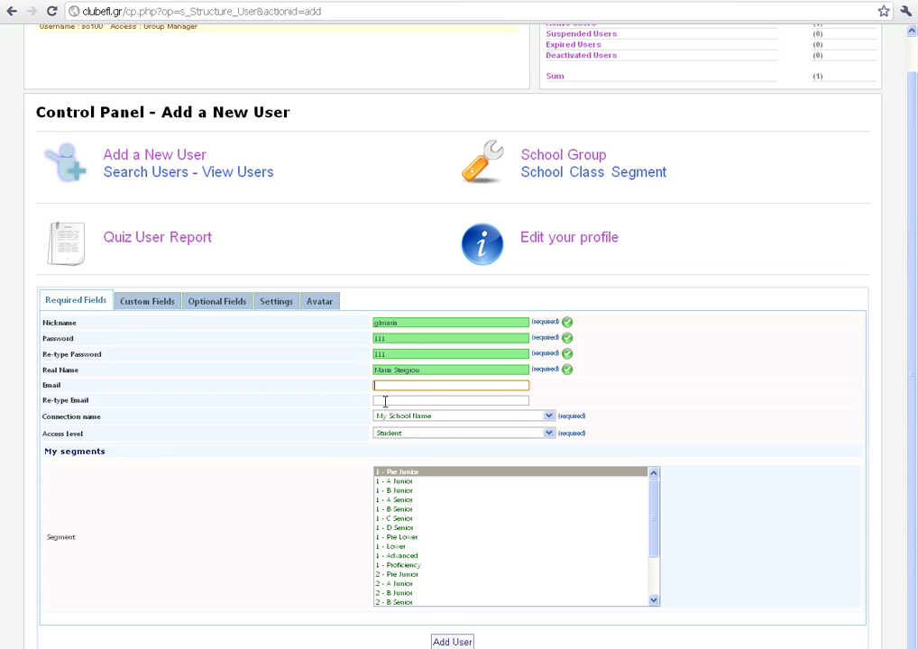
left_click(382, 401)
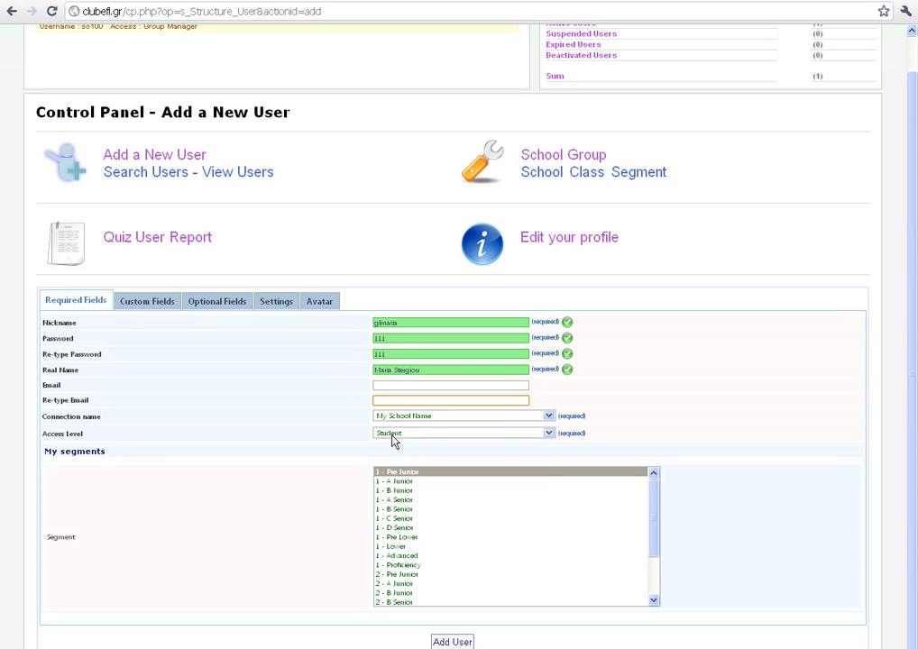
left_click(394, 434)
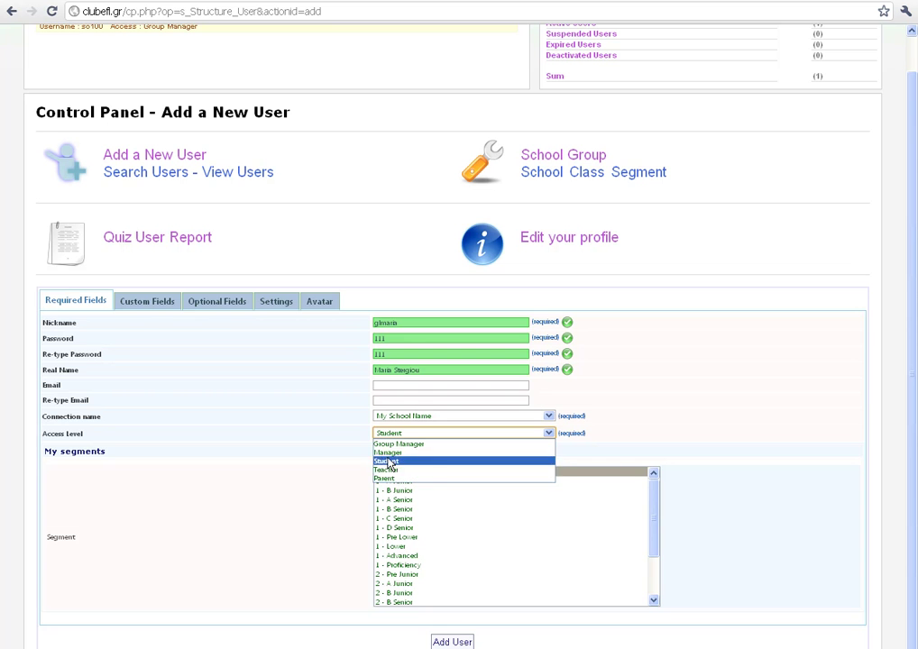
left_click(387, 461)
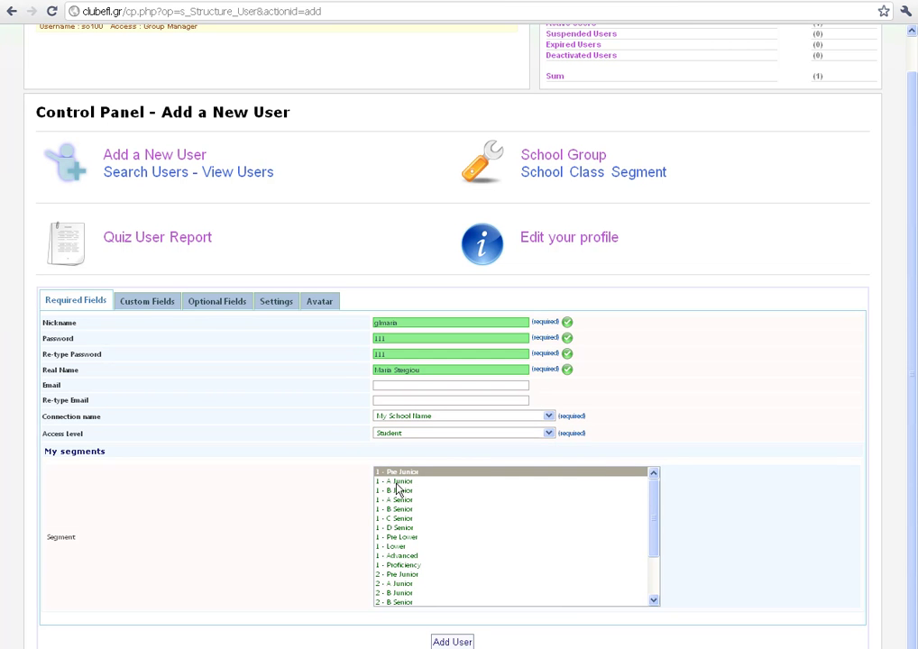
left_click(400, 483)
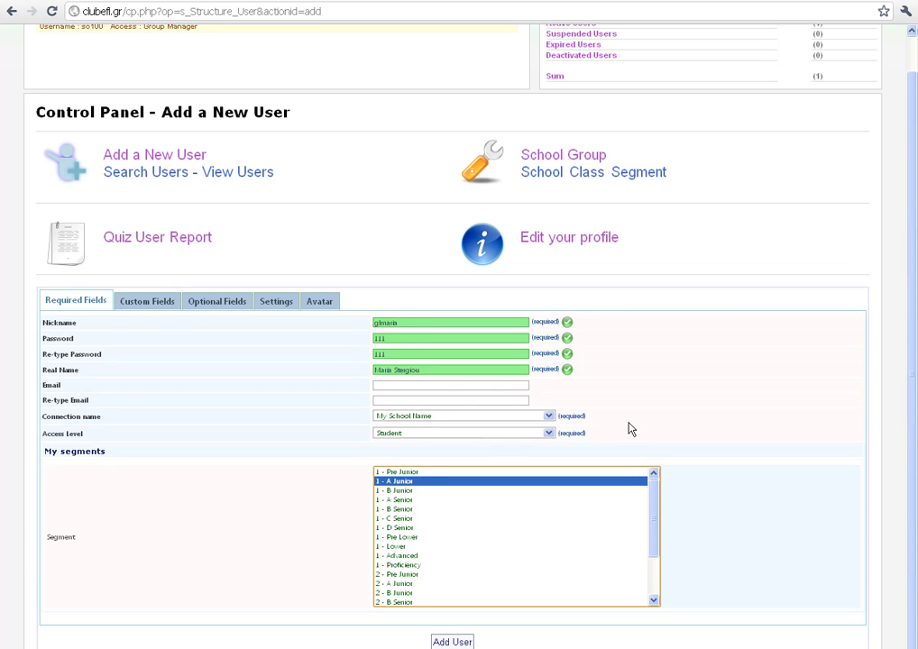
left_click(404, 322)
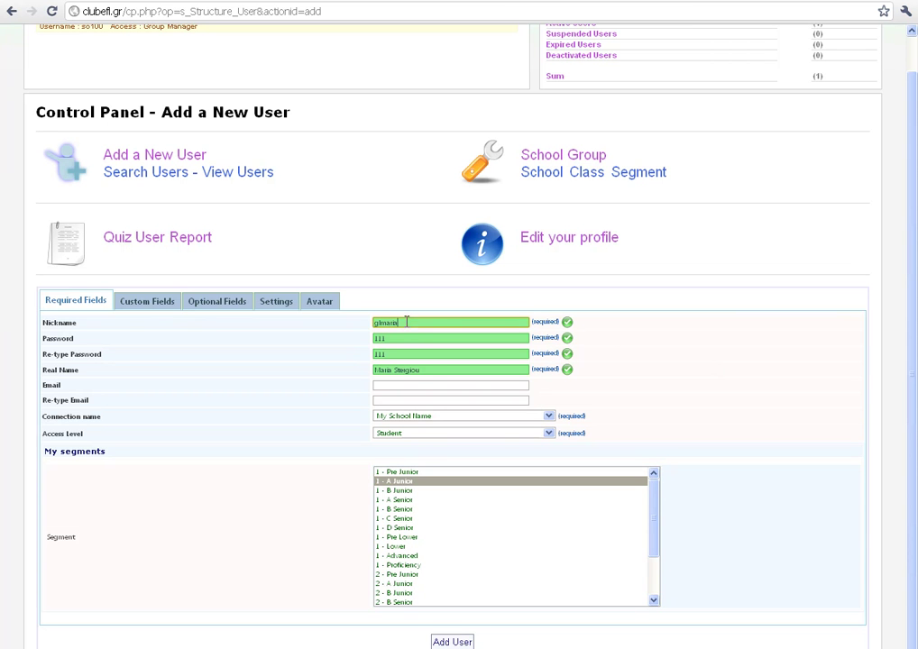
left_click(441, 643)
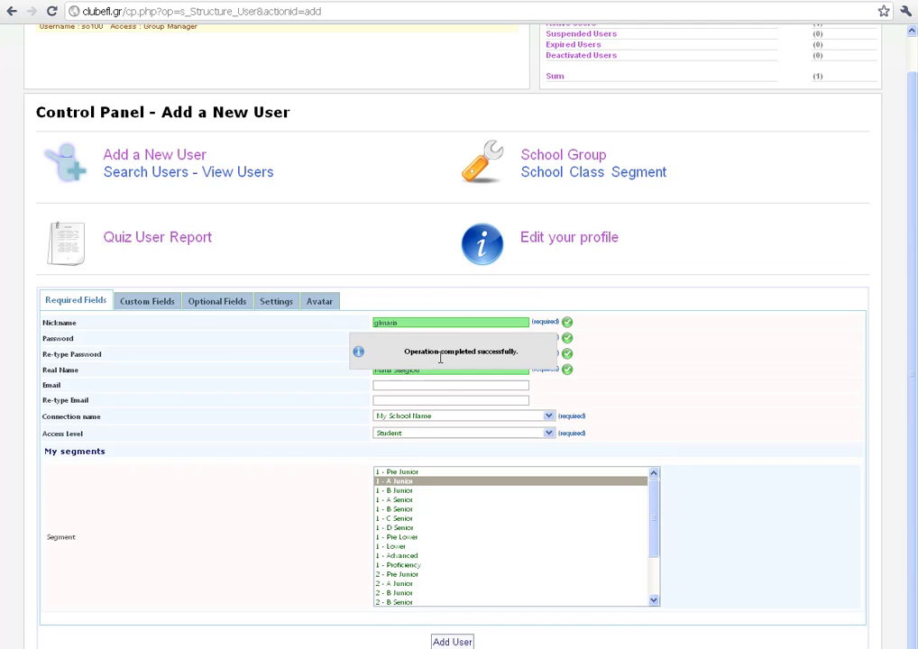
left_click_drag(381, 322, 411, 323)
- Change the nickname on the reused form to glnikos
left_click(410, 323)
double_click(400, 322)
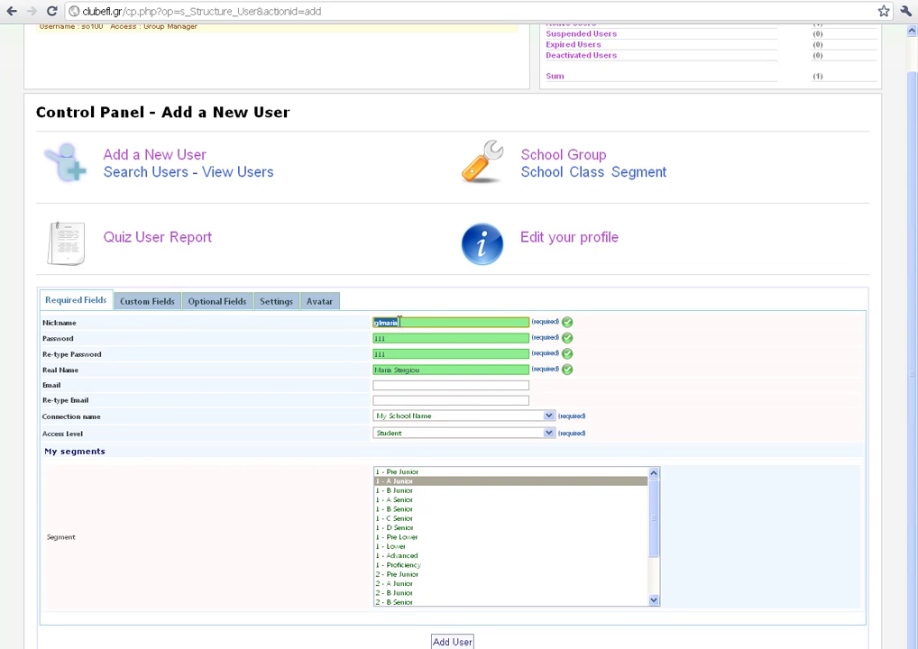
type("gimaria")
key("ctrl+plus")
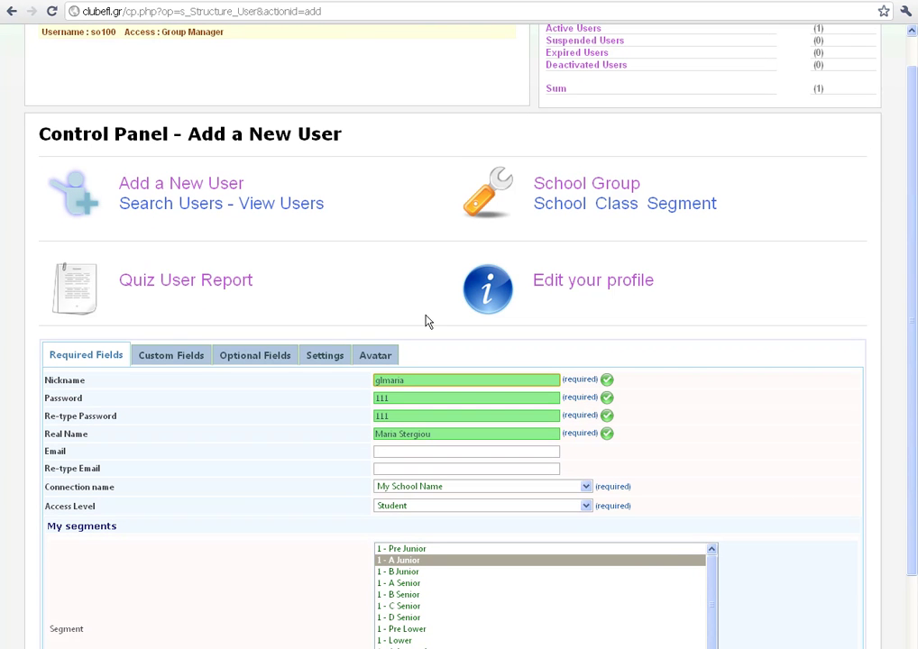
scroll(911, 314, "down", 2)
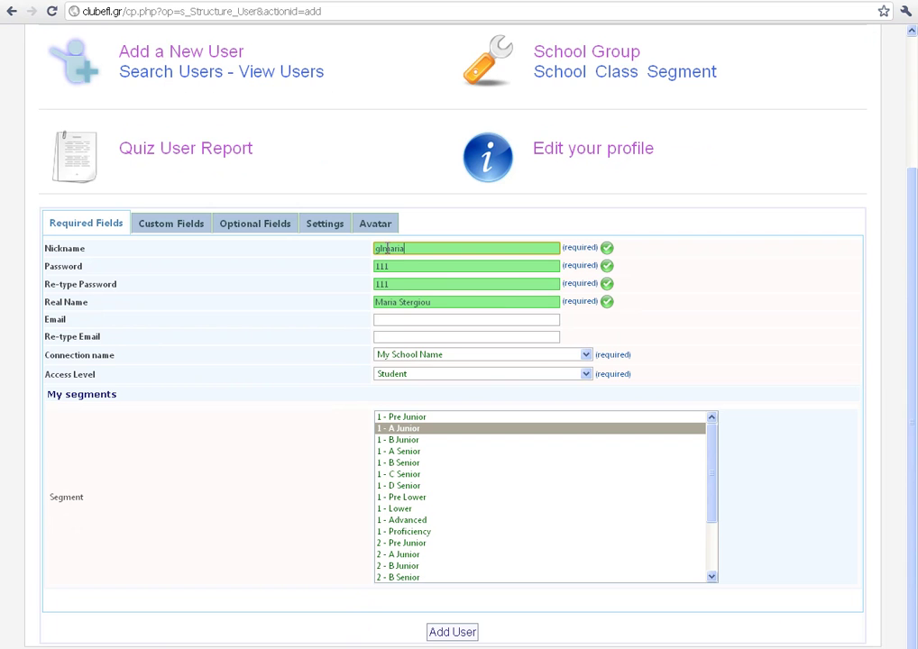
left_click_drag(390, 248, 471, 263)
key("BackSpace")
key("BackSpace")
type("nikos")
- Replace the real name with the second student's first name and surname
left_click_drag(397, 303, 350, 302)
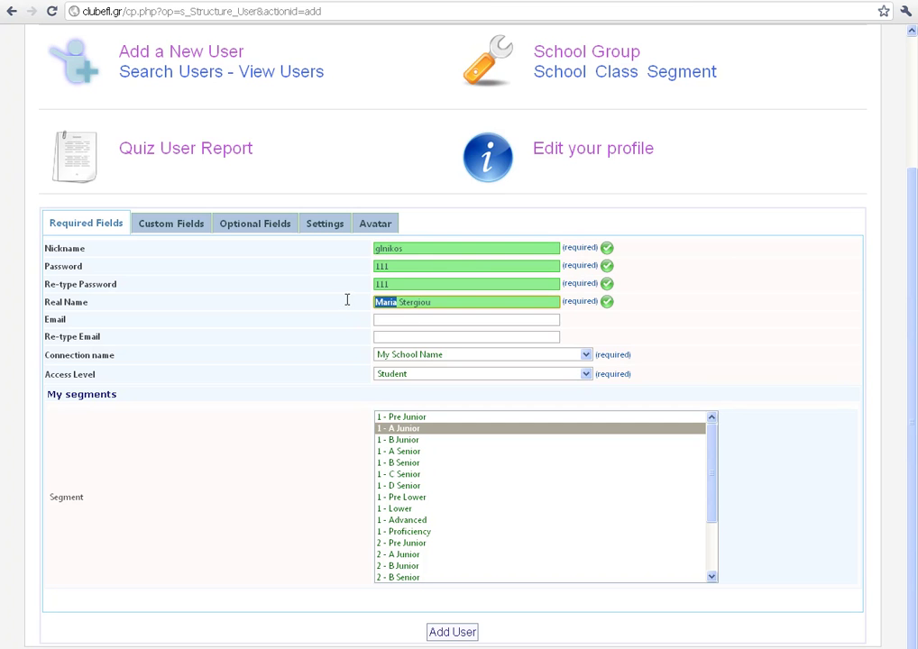
left_click_drag(400, 304, 491, 301)
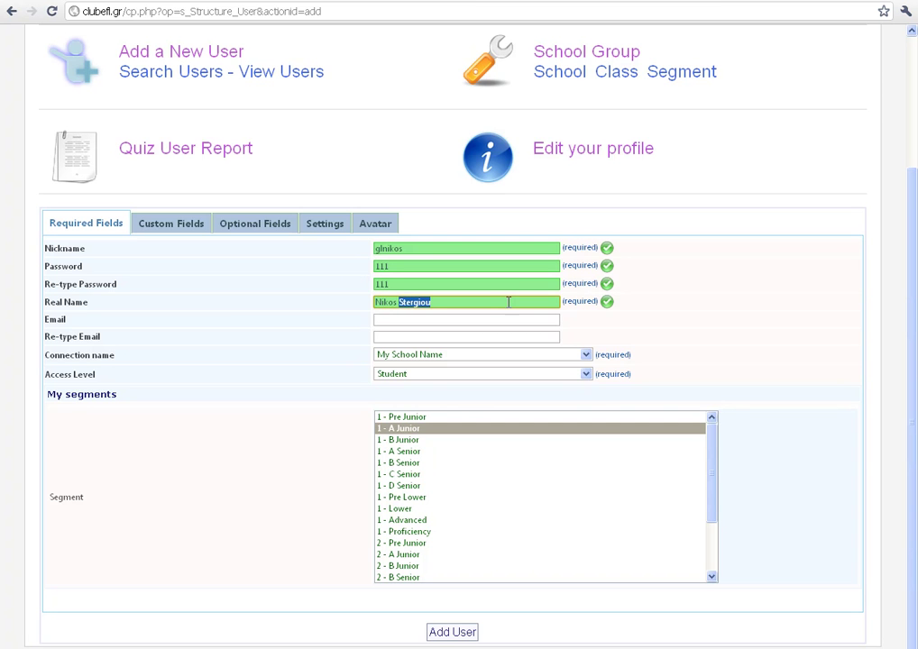
- Check both password fields and submit the glnikos account
left_click_drag(401, 286, 346, 286)
left_click_drag(400, 268, 349, 265)
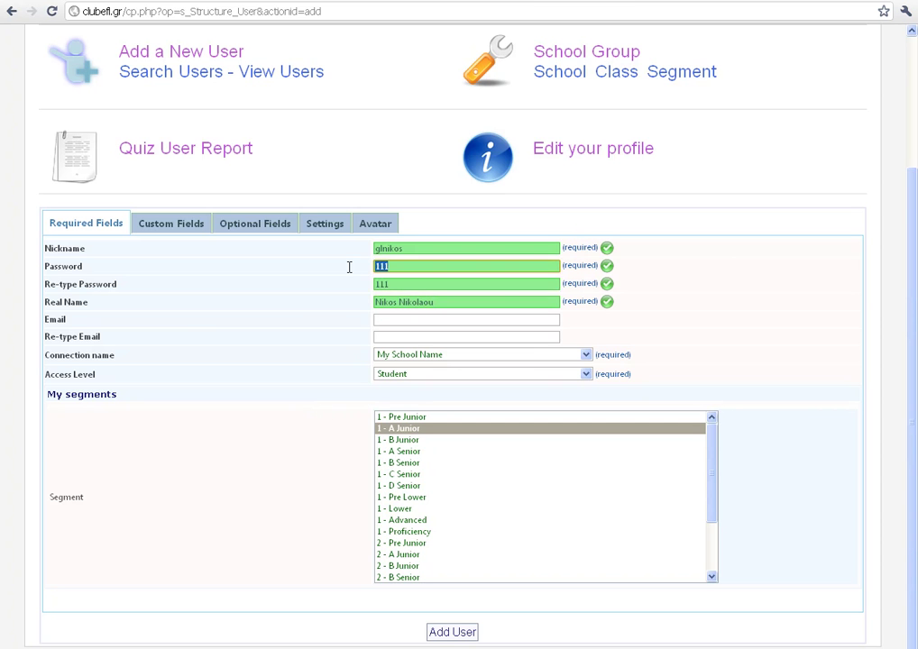
left_click_drag(406, 287, 378, 286)
left_click(412, 286)
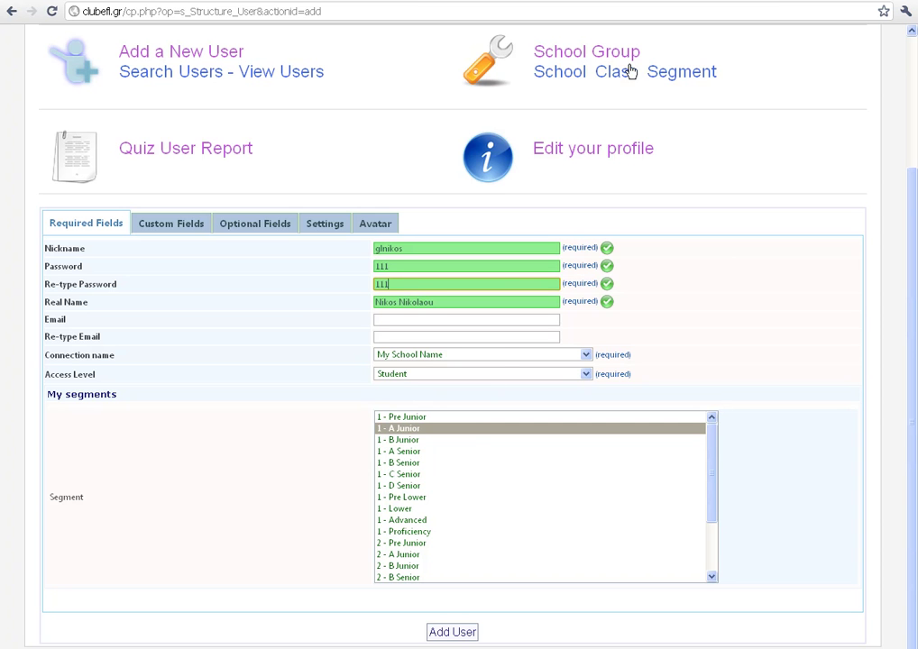
left_click(450, 633)
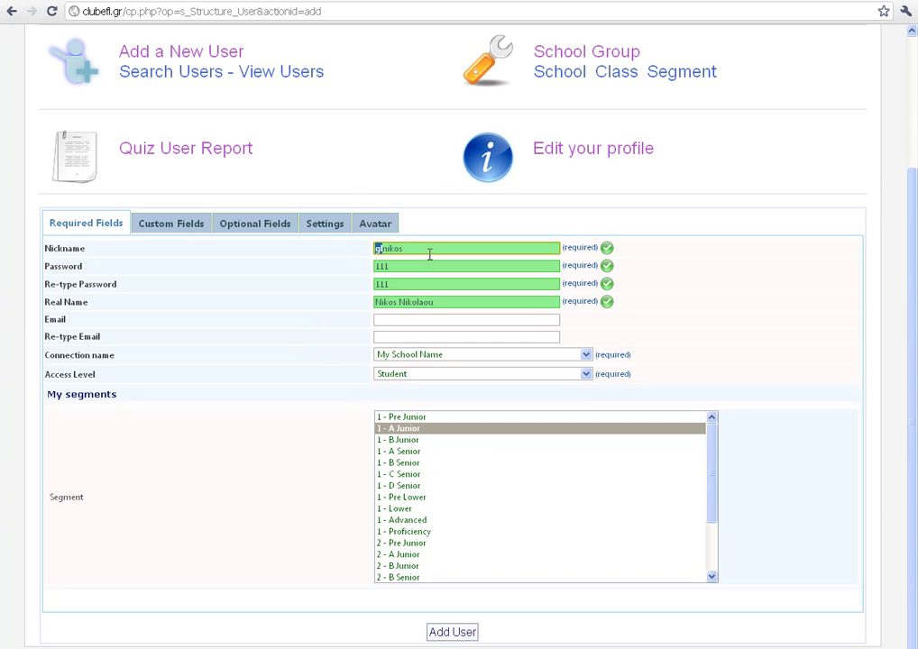
- Change the nickname to glGiannis and the real name to the third student's, then submit
double_click(431, 254)
type("16Gia")
type("nn")
left_click_drag(435, 303, 349, 301)
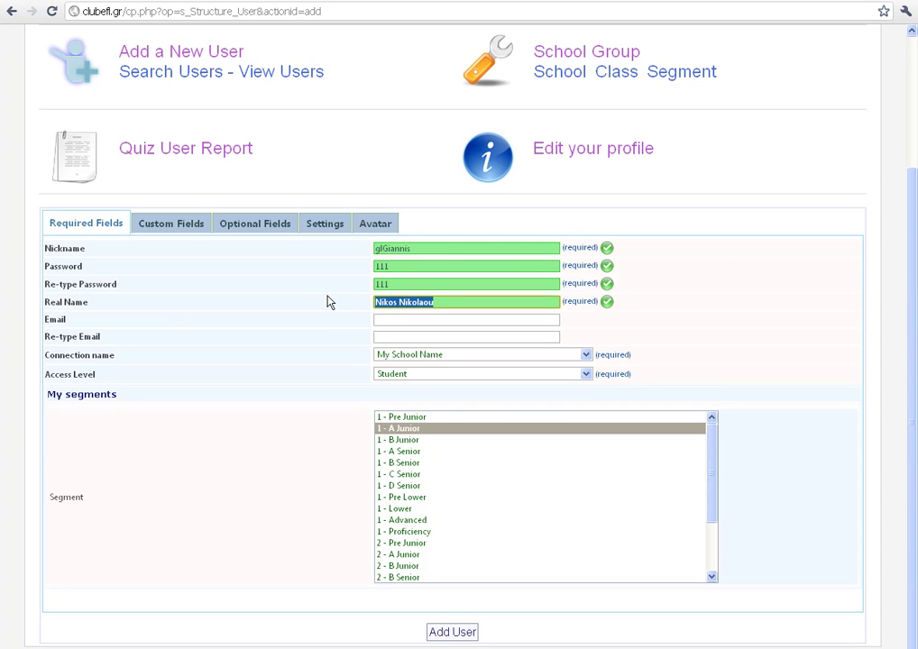
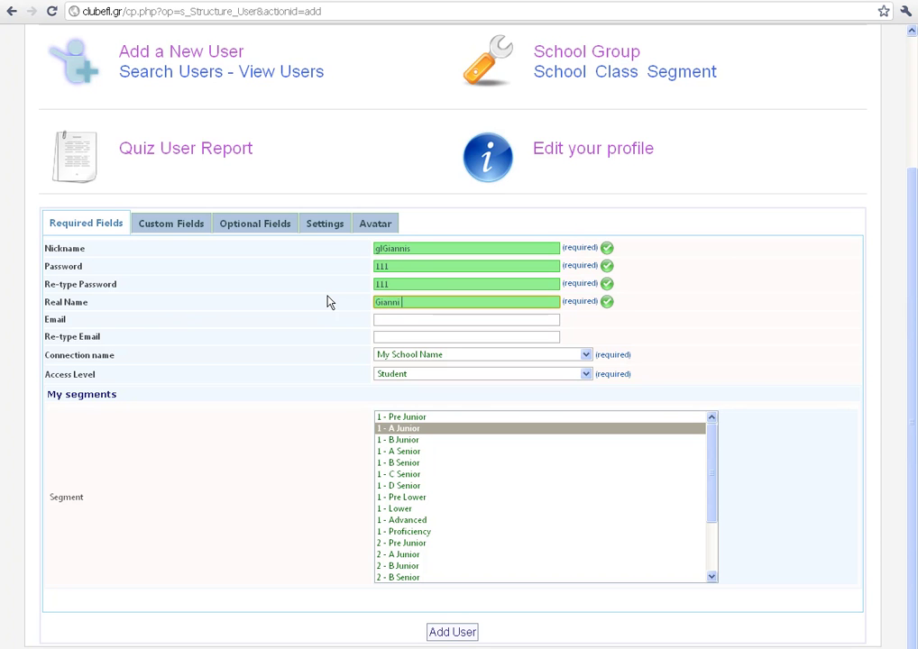
left_click(442, 635)
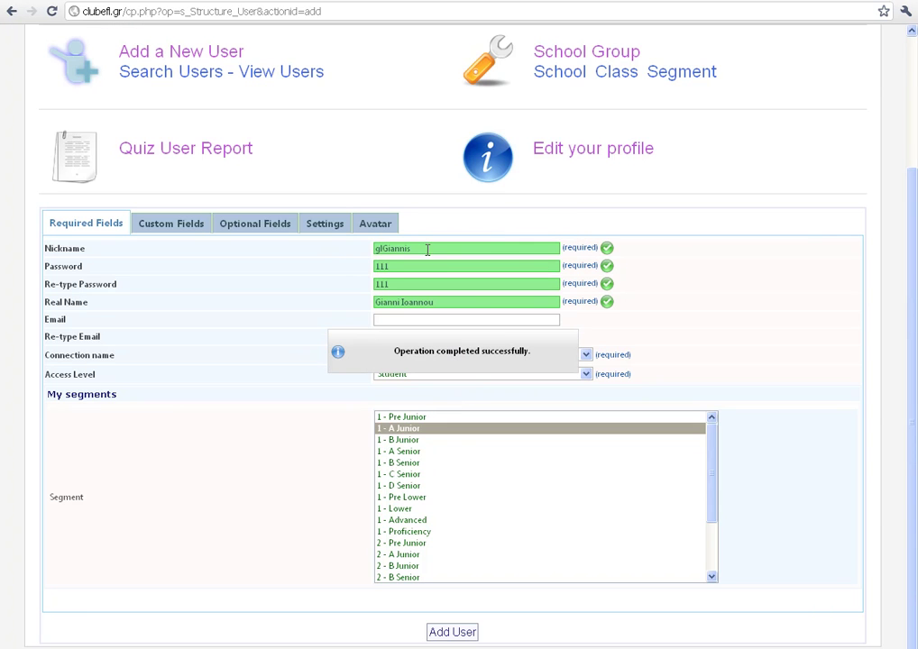
left_click_drag(379, 249, 430, 250)
type("glikostas")
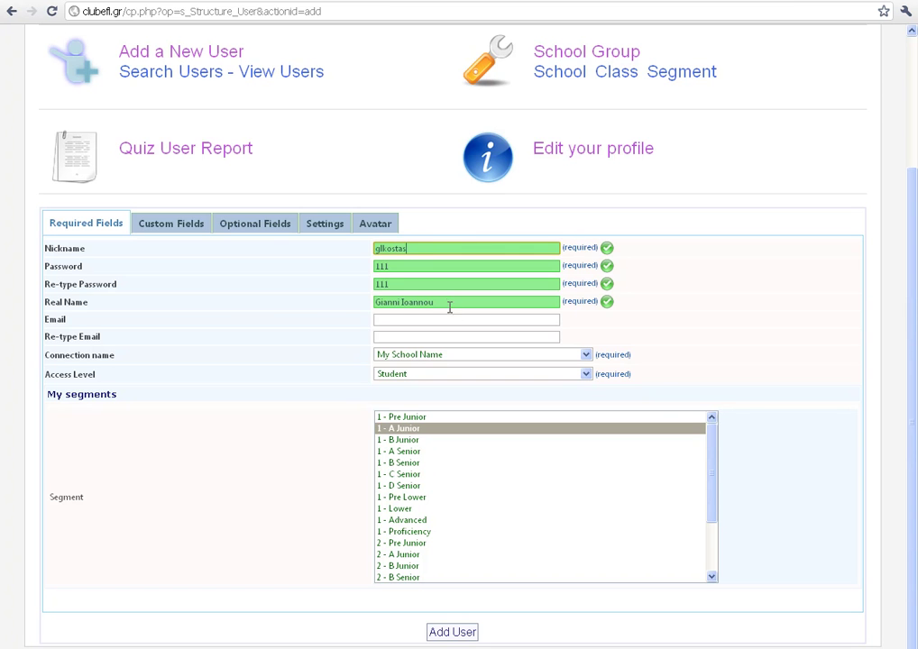
left_click_drag(449, 305, 316, 303)
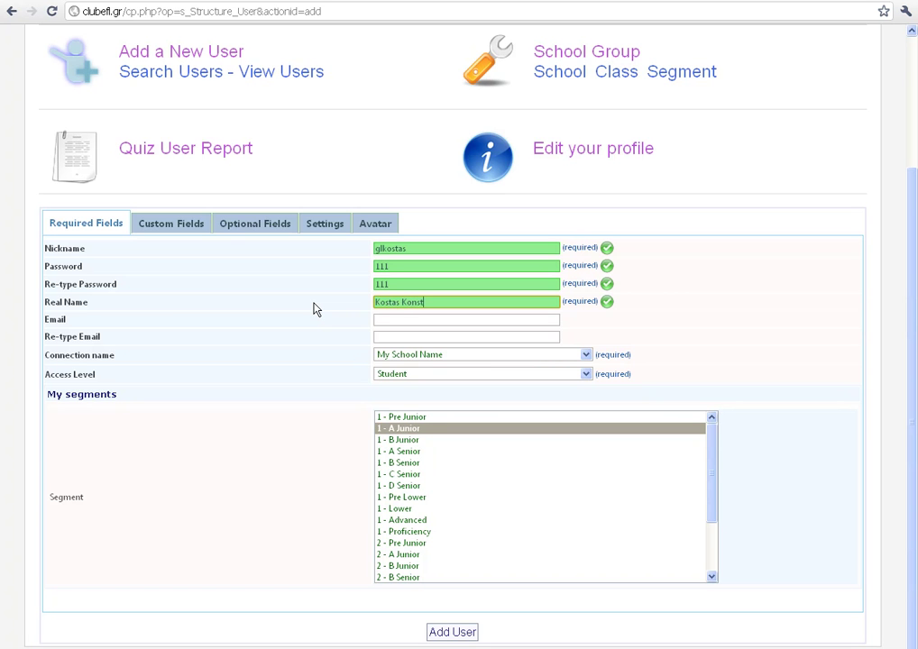
left_click(451, 635)
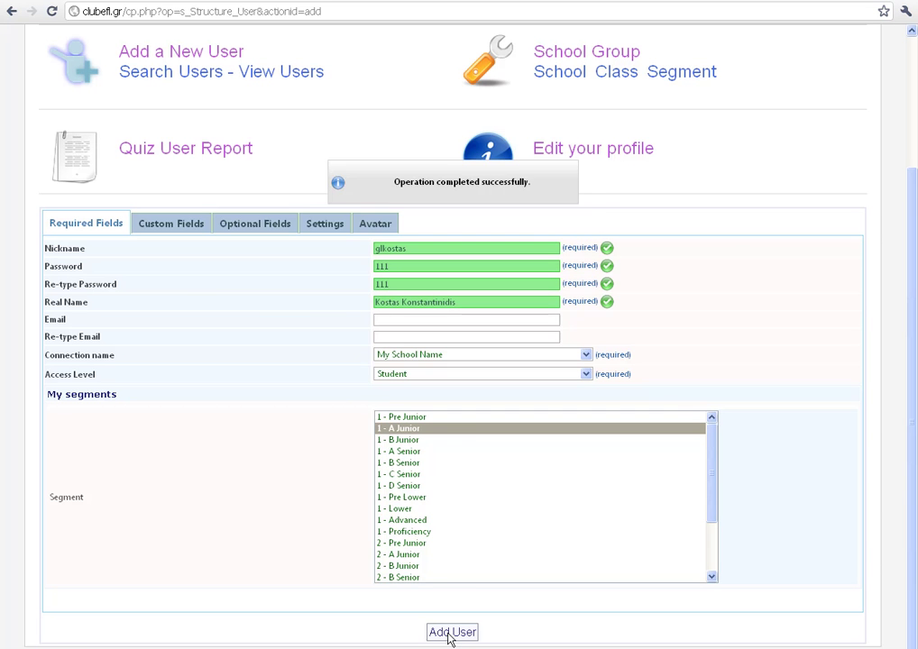